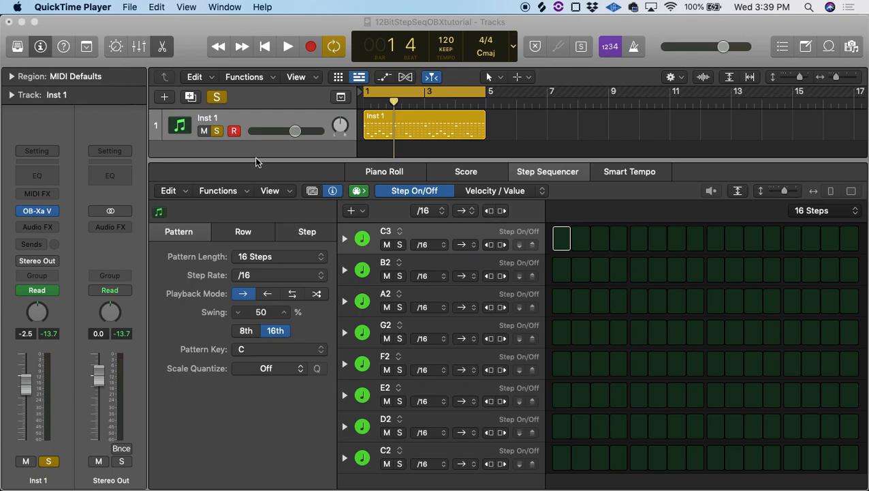
Select the Inst 1 pattern region to show it in the Step Sequencer and audition it
left_click(412, 126)
left_click(412, 123)
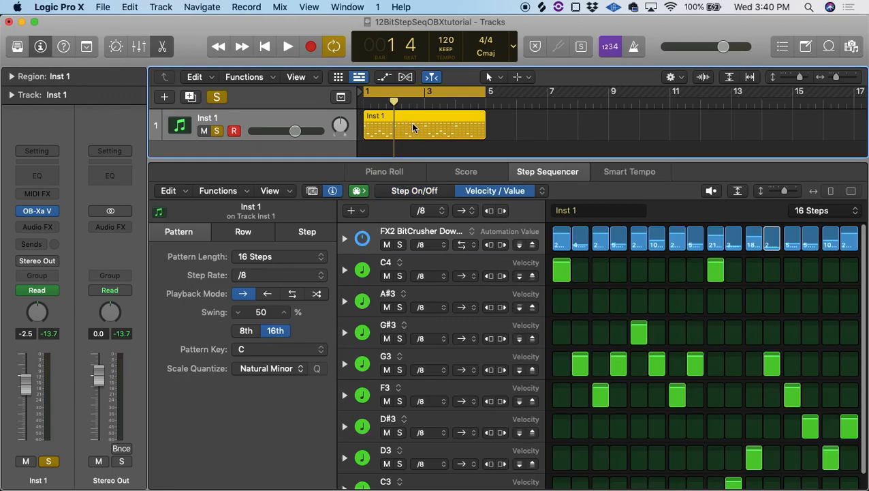
key("space")
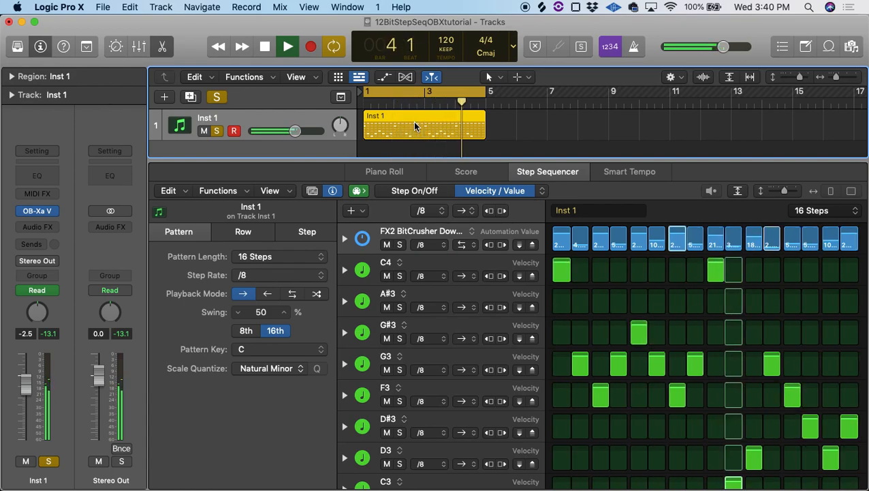
key("space")
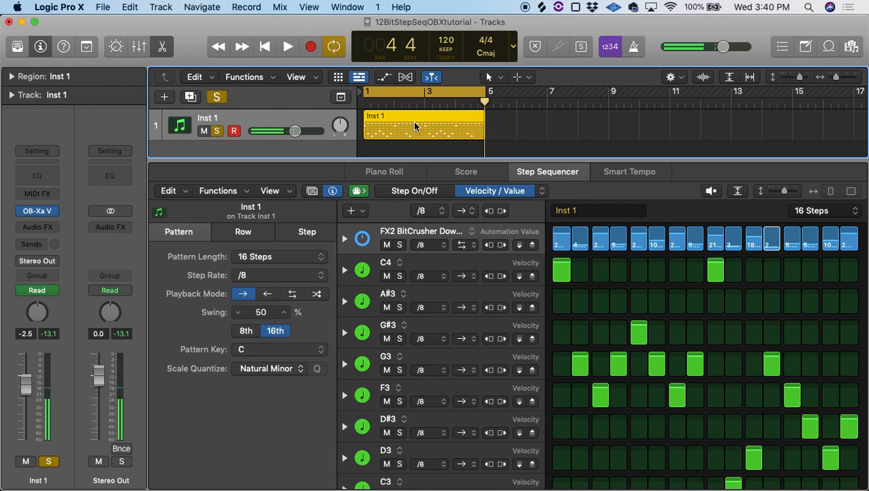
Open the OB-Xa V instrument, adjust the OSC2 level in its filter section, and review the filter and envelope settings
left_click(38, 212)
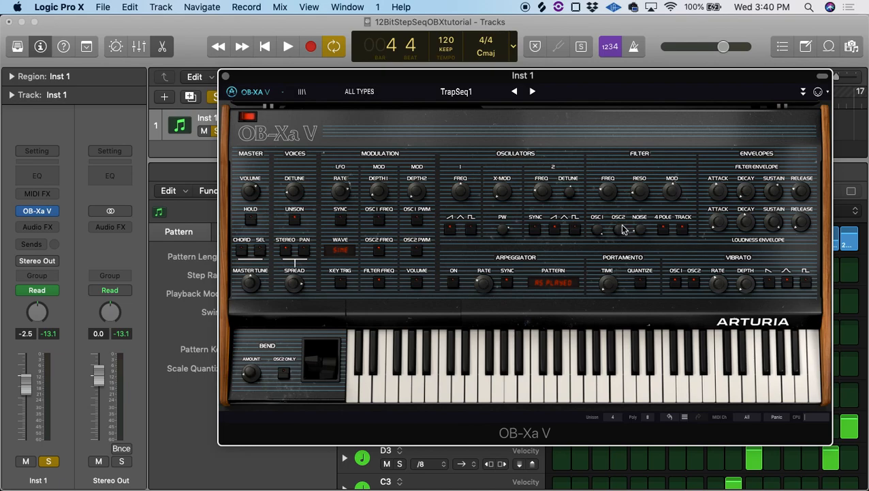
left_click_drag(619, 236, 619, 215)
mouse_move(672, 193)
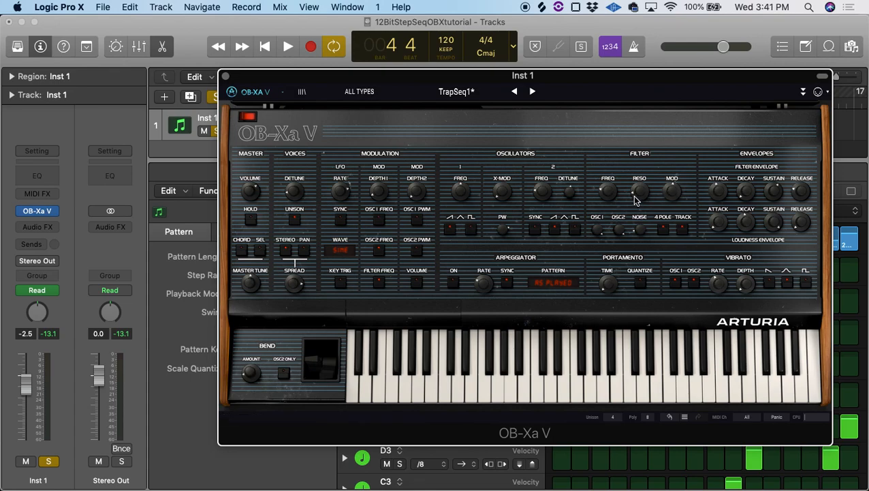
mouse_move(607, 191)
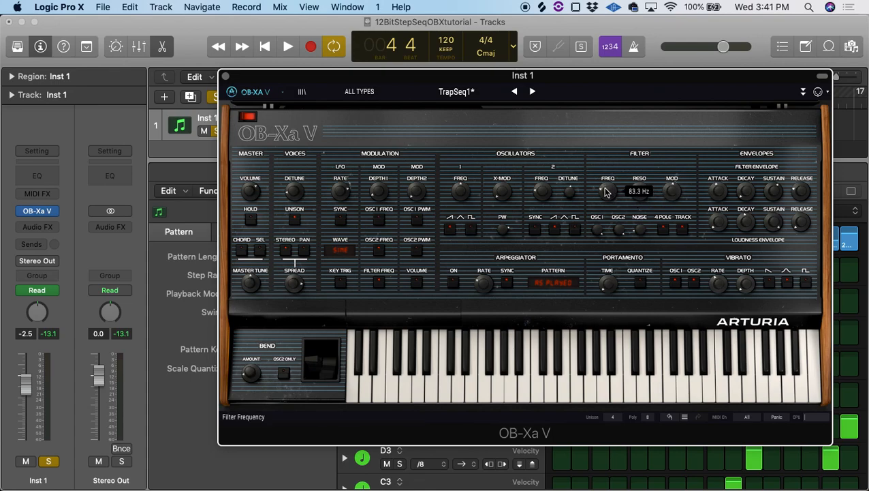
mouse_move(641, 193)
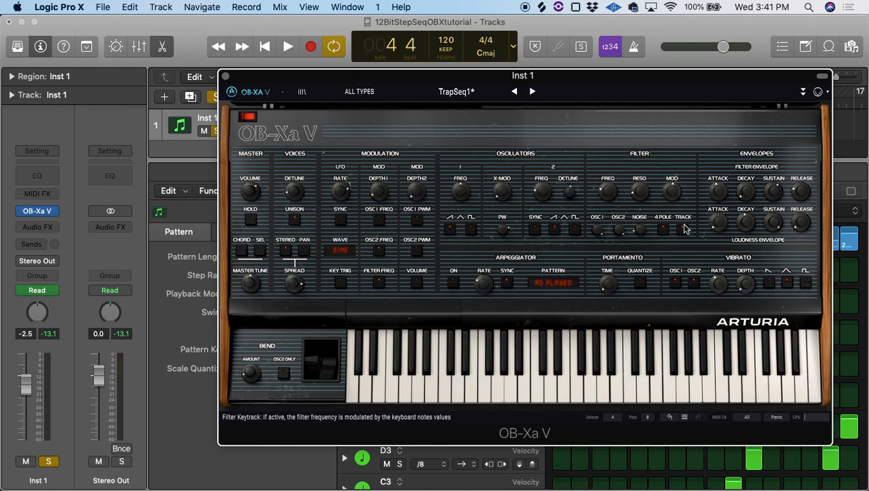
mouse_move(720, 195)
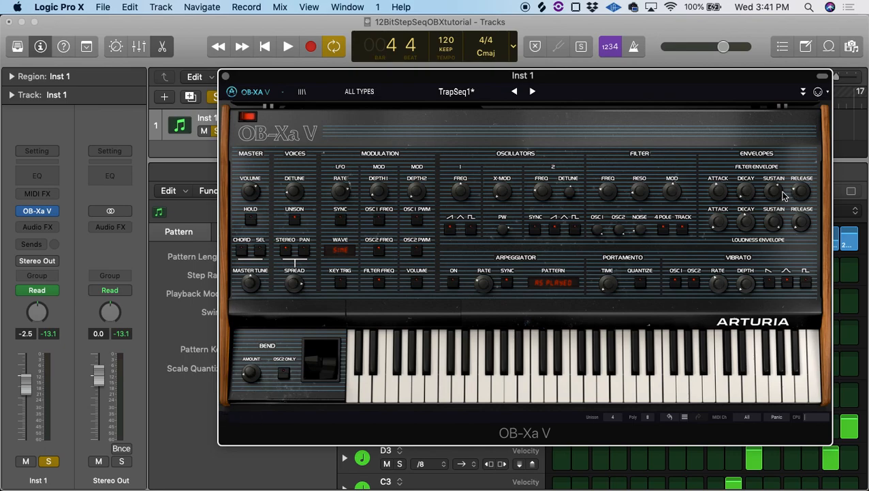
mouse_move(770, 193)
Toggle the OSC2 Freq modulation switch and back again, and check the LFO rate and modulation depth
left_click(378, 249)
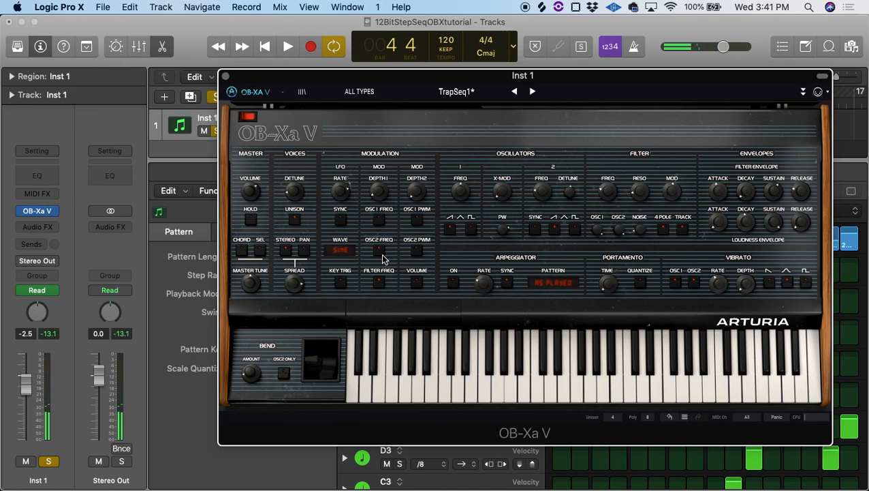
mouse_move(379, 191)
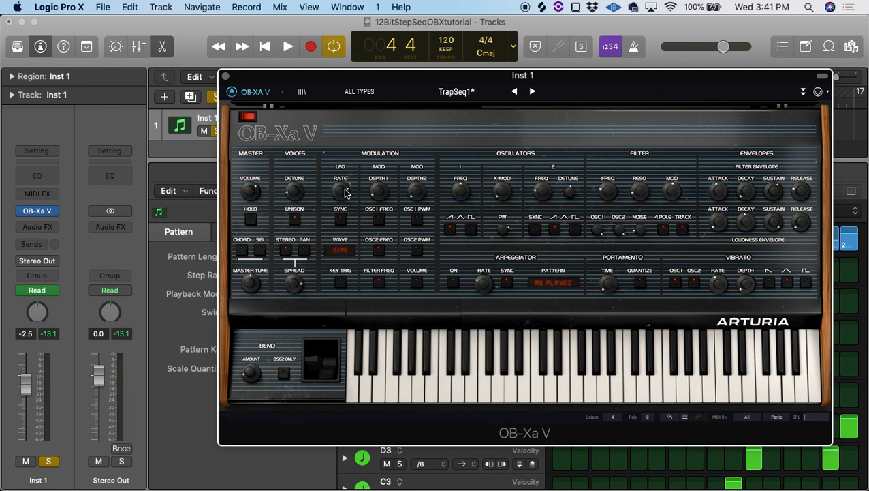
left_click(380, 252)
Examine the synth's stereo movement trimmers and Voices Pan trimmers, ending in Stereo mode
left_click(293, 317)
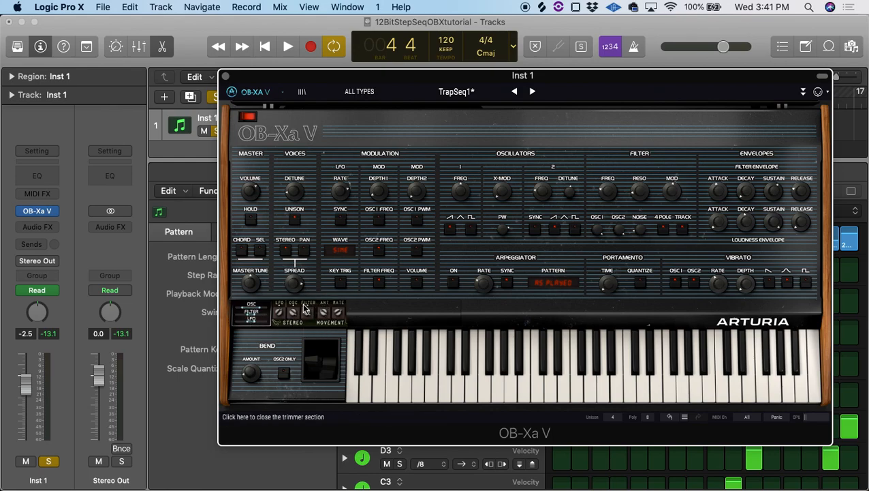
mouse_move(275, 315)
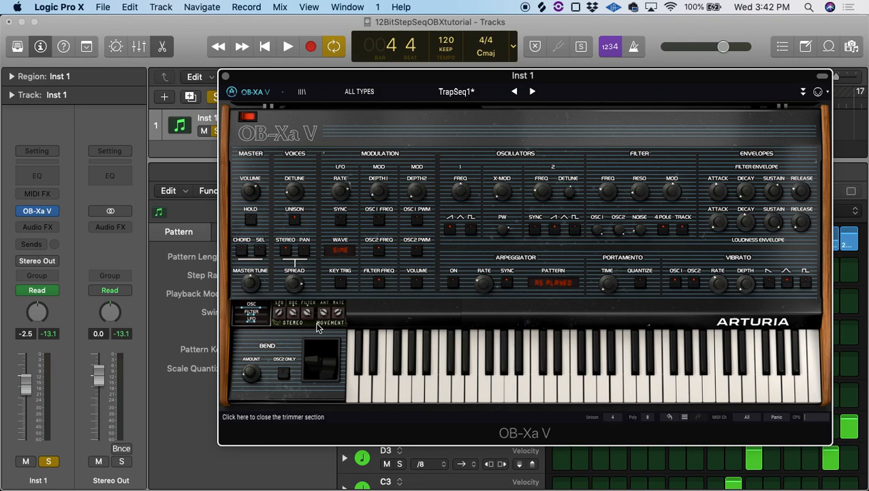
left_click(304, 252)
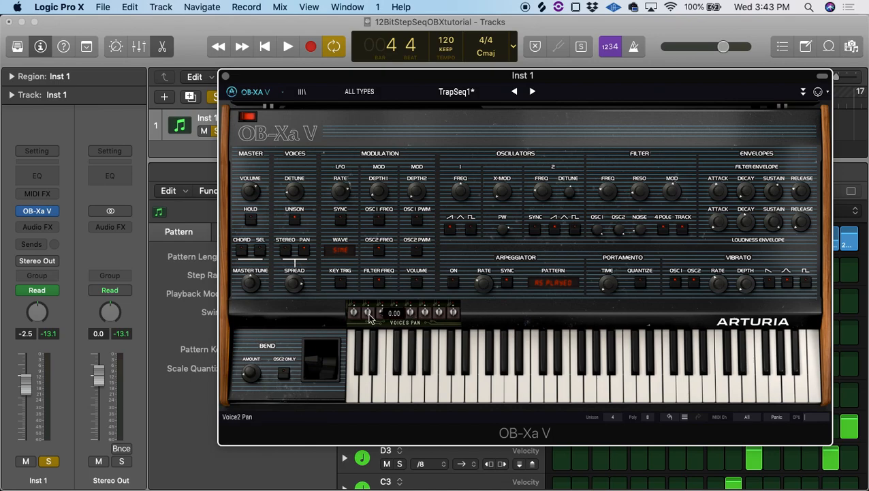
left_click(287, 251)
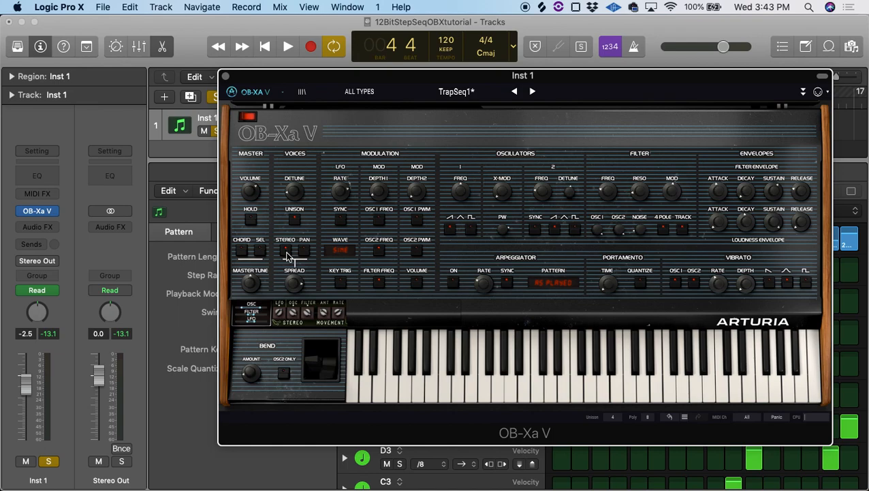
Check the voice detune amount and the available Unison Voices Count options
mouse_move(295, 196)
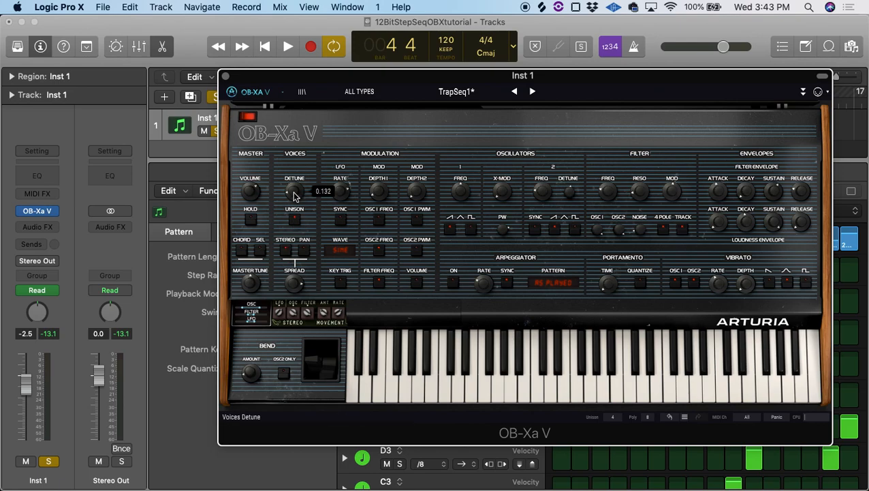
left_click(611, 417)
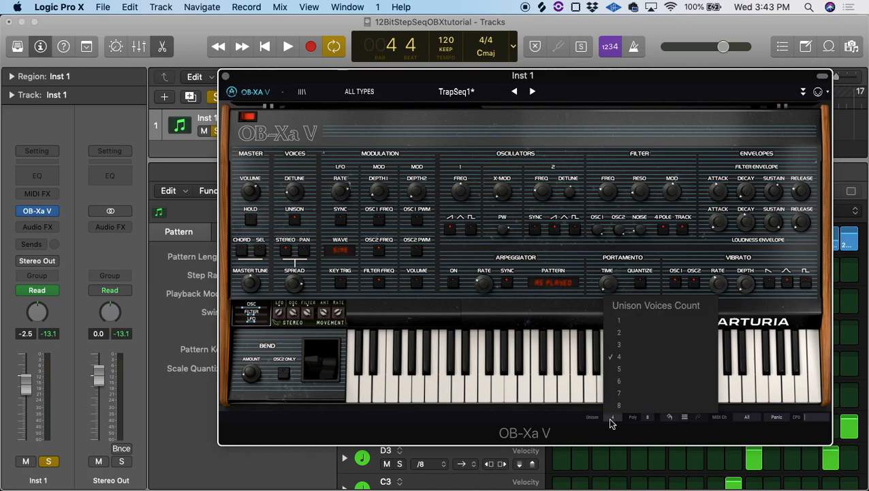
left_click(610, 418)
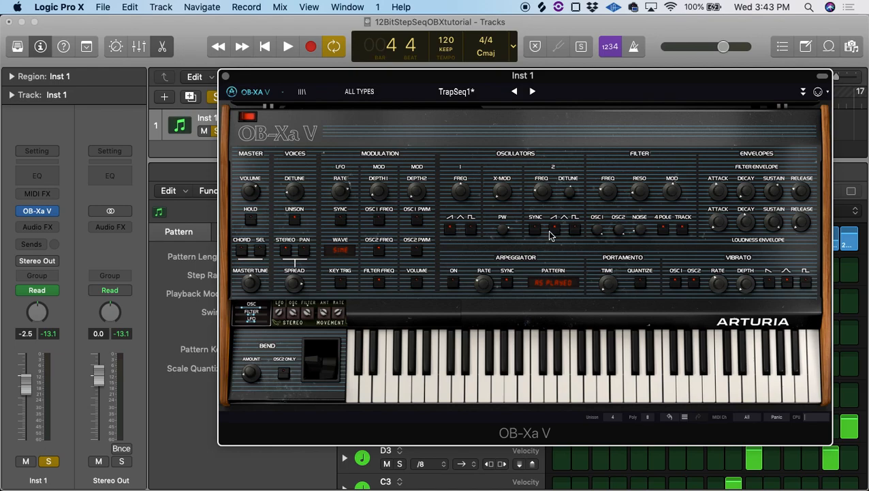
Expand the synth's advanced section to the modulation functions and browse the function shape presets
left_click(802, 94)
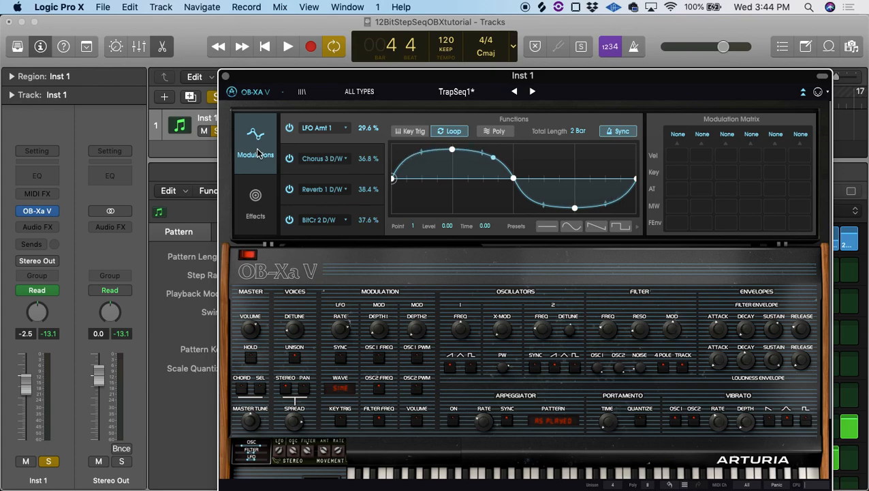
left_click(636, 226)
left_click(635, 227)
left_click(528, 226)
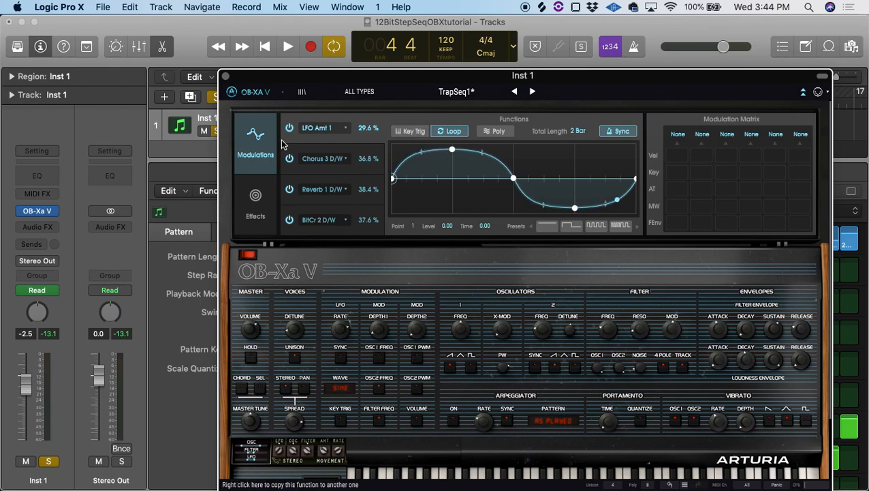
Review the destination options for Function 1 and show the Chorus 3 D/W function's curve
left_click(317, 131)
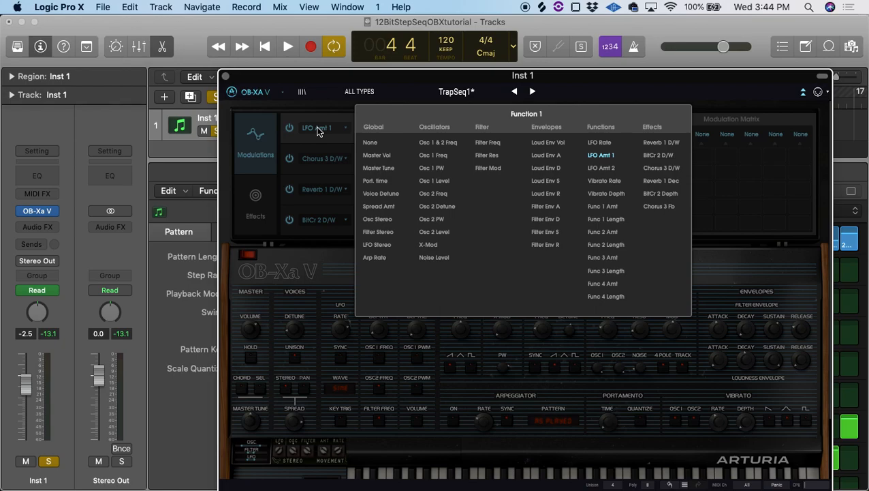
left_click(317, 130)
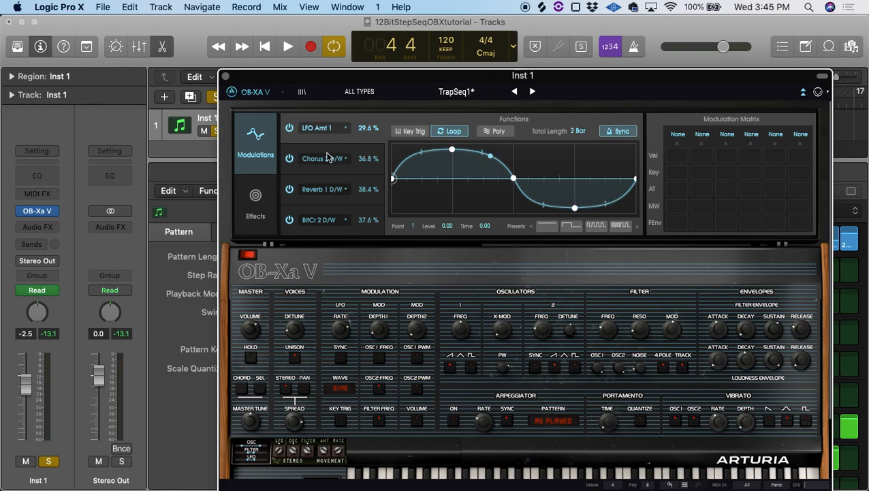
left_click(328, 169)
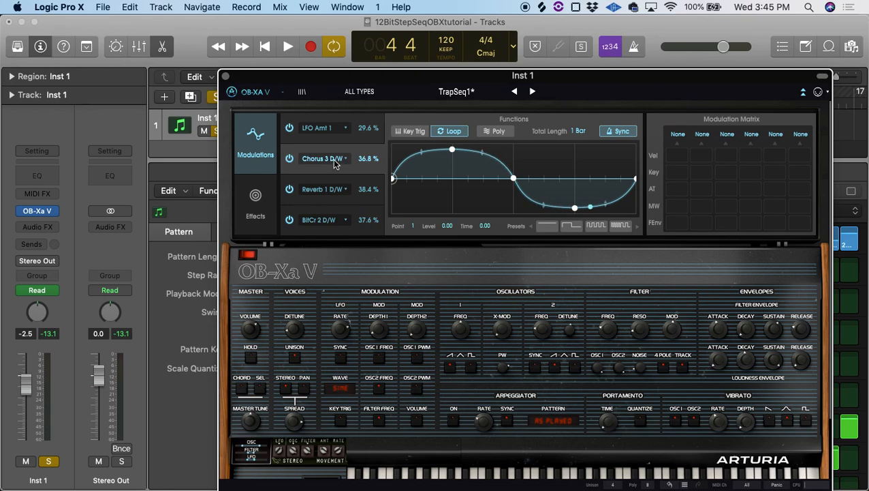
Review the synth's three effects and the Effect 1 type options, and close the OB-Xa V window
left_click(247, 209)
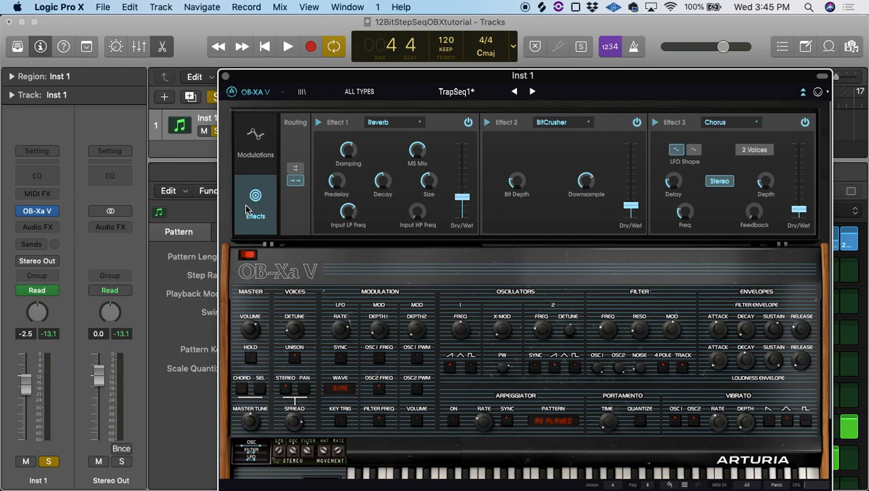
left_click(402, 124)
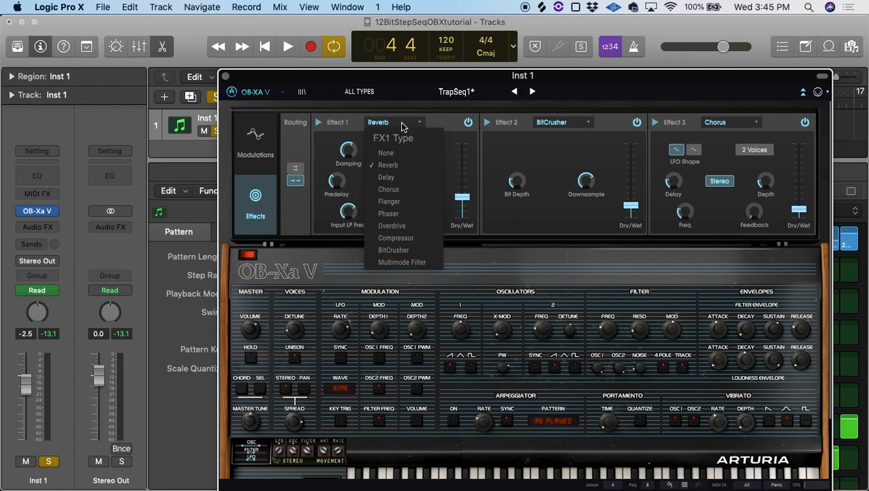
left_click(402, 127)
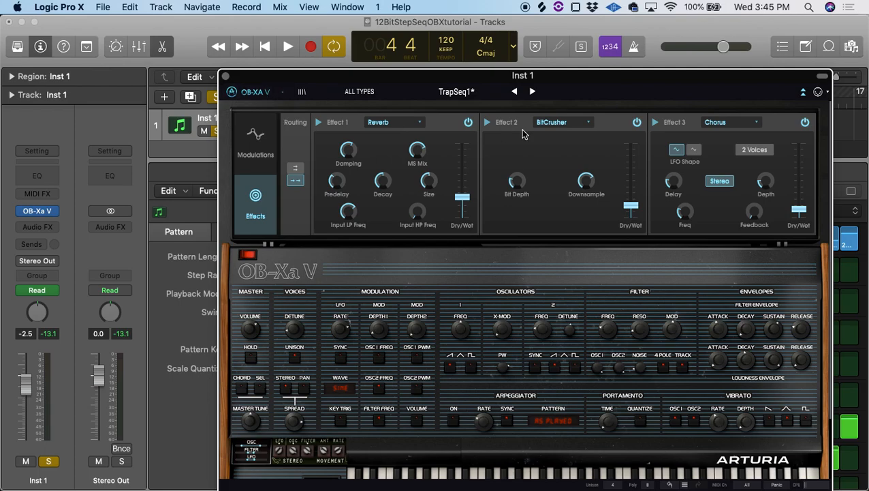
left_click(803, 91)
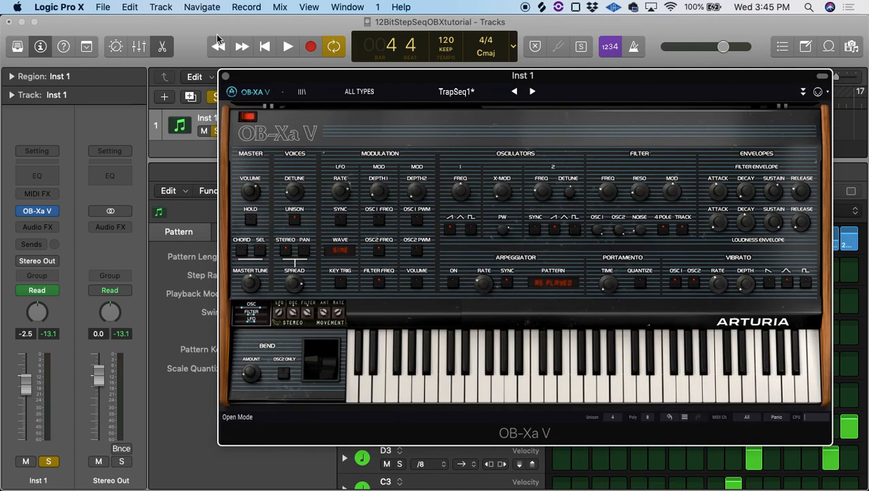
left_click(227, 76)
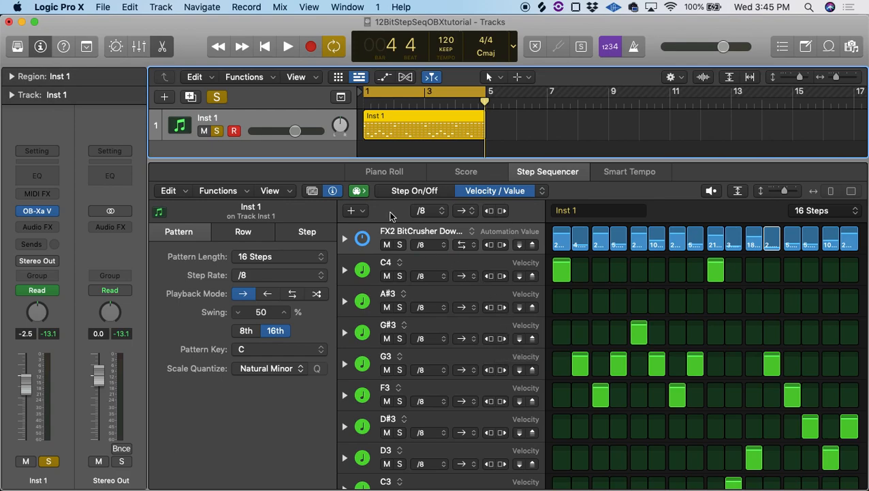
Check the track area's region creation options with the sequencer's inspector hidden, and show the inspector again
left_click(331, 192)
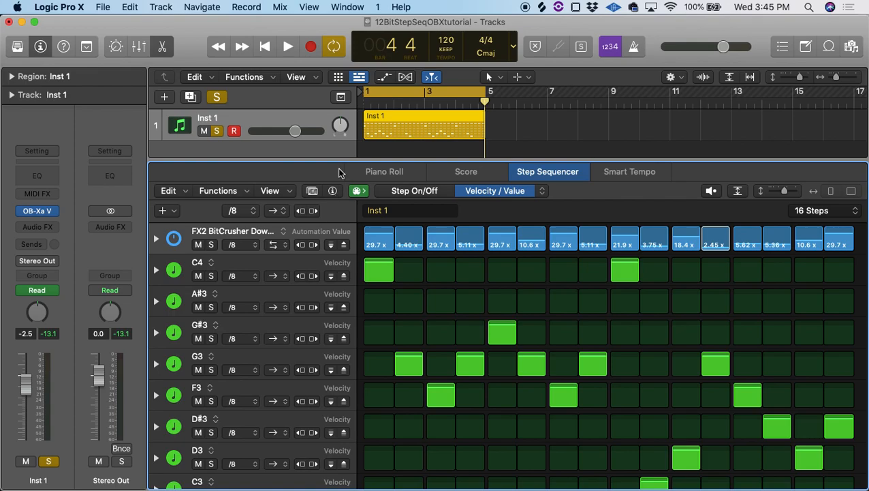
right_click(520, 128)
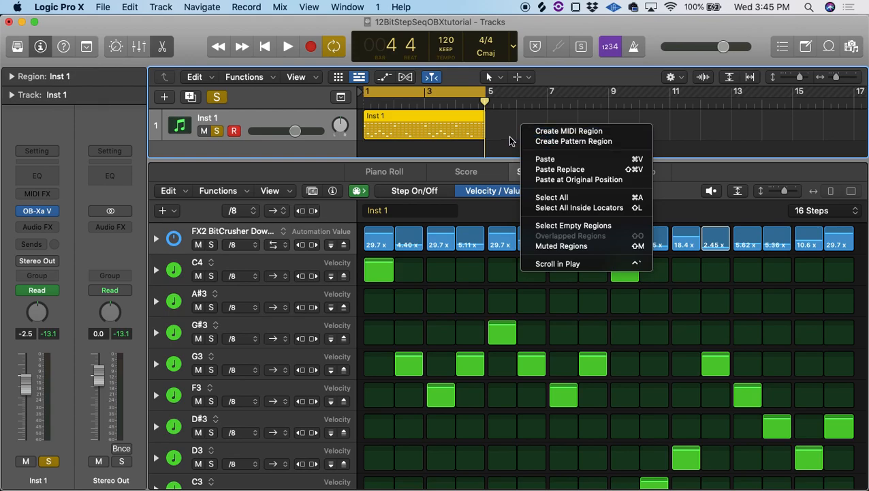
left_click(510, 139)
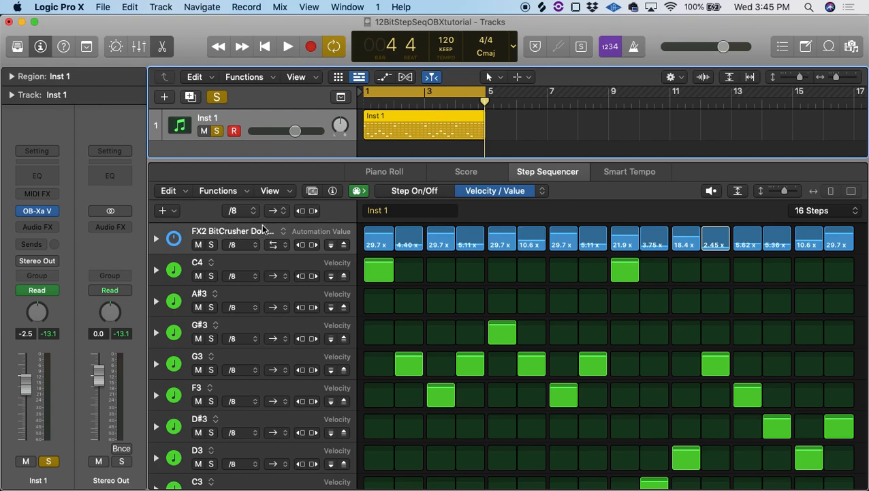
left_click(332, 193)
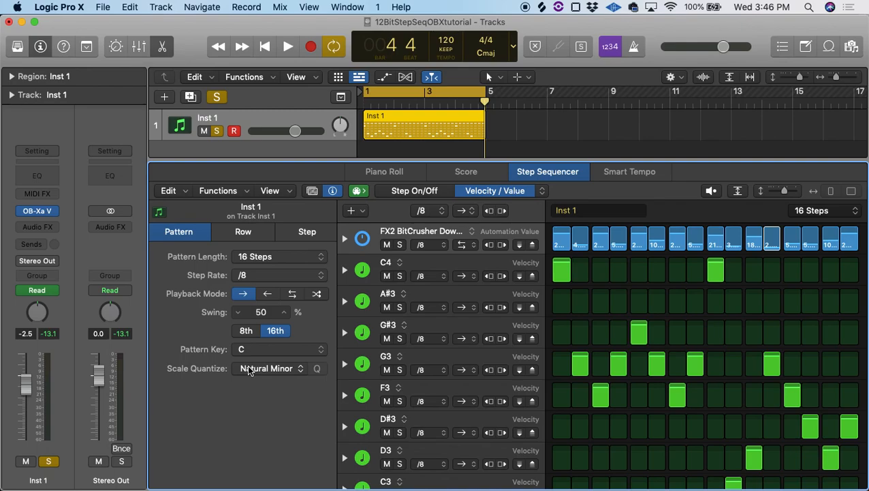
Look over the pattern's note rows and the Step Sequencer's transpose, clear and randomize functions
scroll(441, 334, "down", 2)
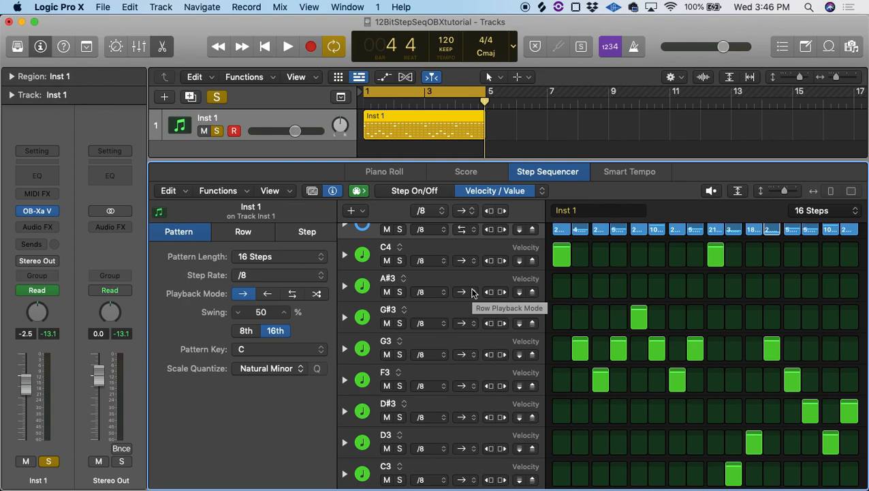
scroll(431, 290, "up", 1)
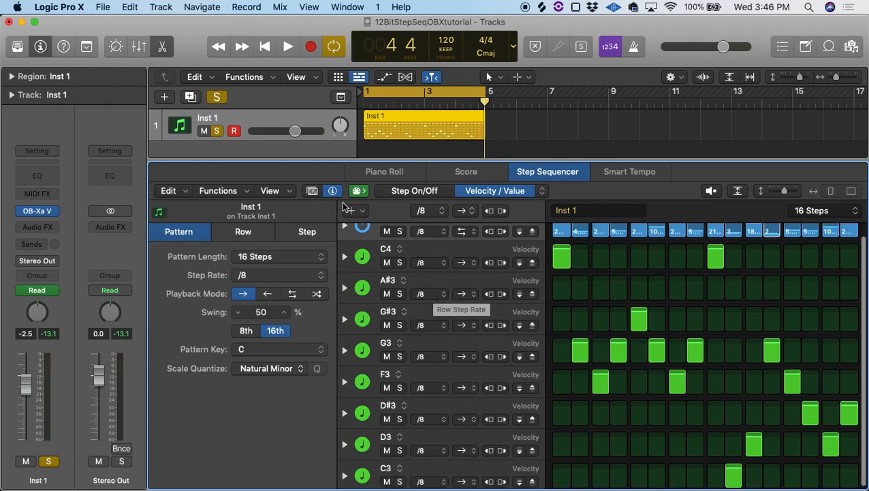
left_click(232, 191)
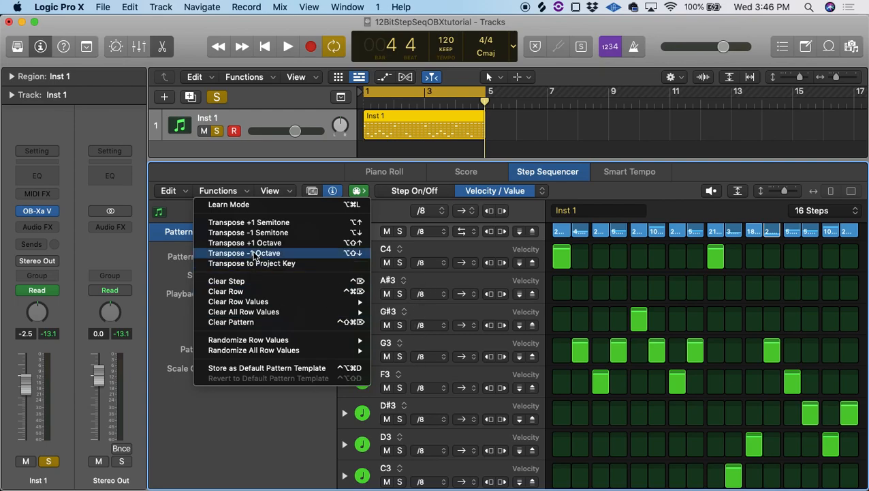
left_click(440, 250)
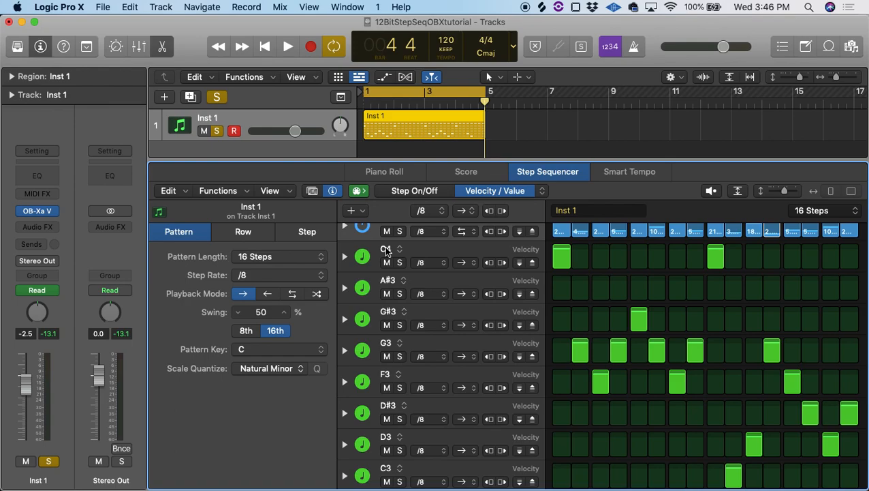
Play the pattern to hear the note rows with the BitCrusher automation, and stop playback
scroll(409, 354, "down", 2)
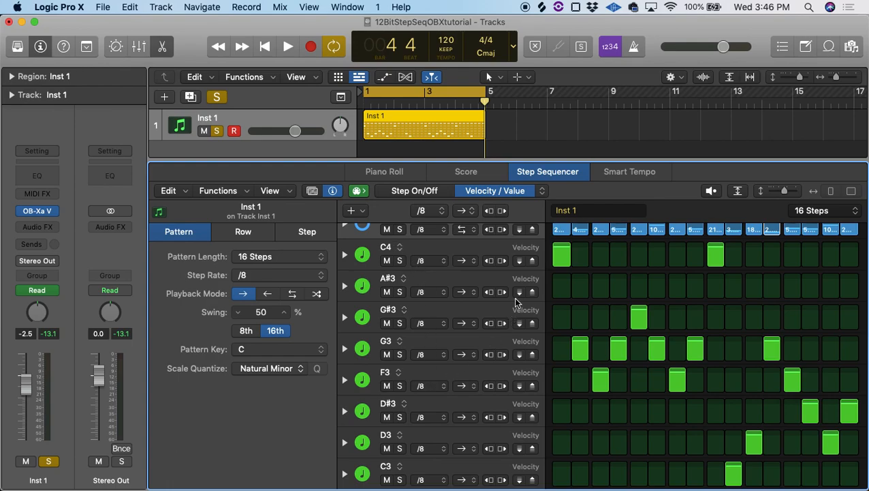
key("space")
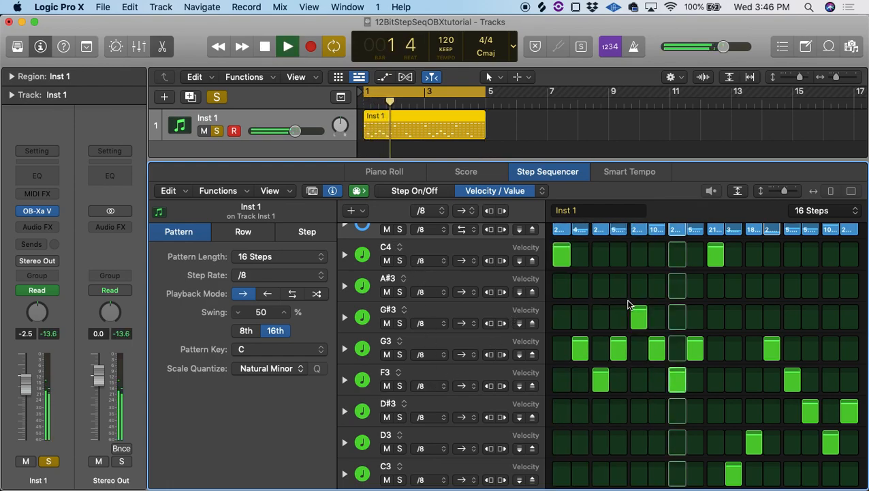
key("space")
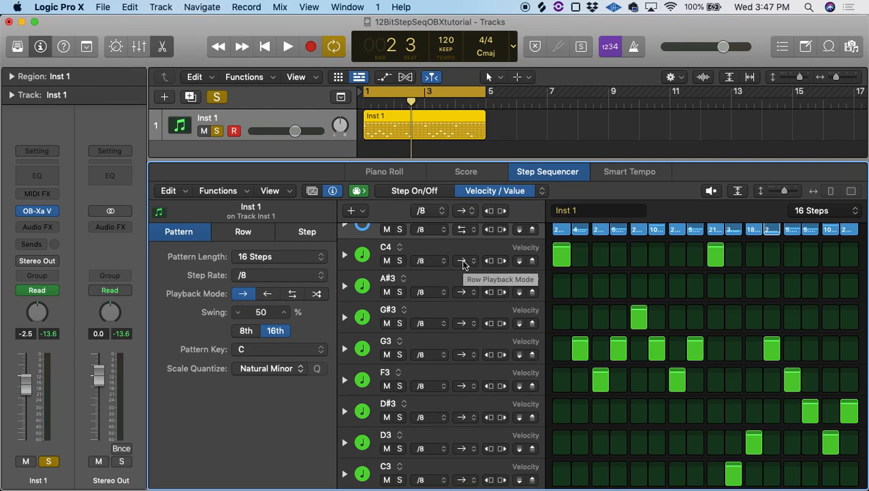
Check the playback mode options for the C4 row, keeping it on forward
left_click(464, 263)
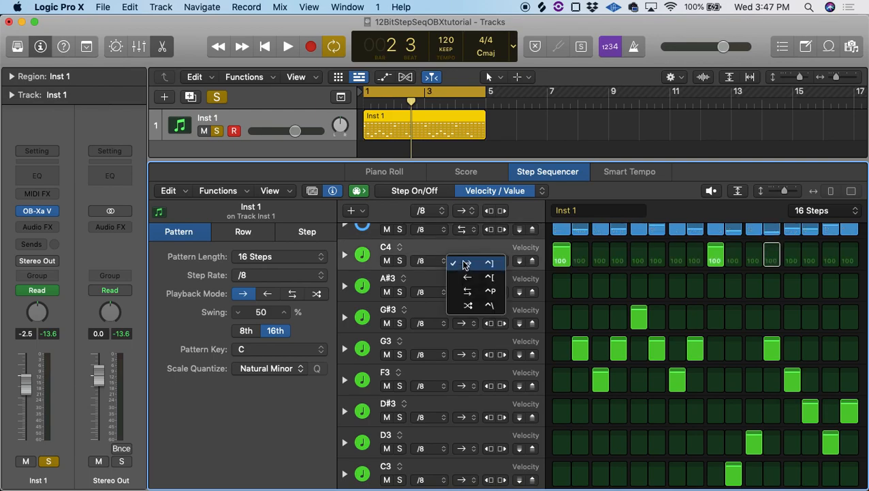
left_click(463, 263)
scroll(463, 242, "up", 2)
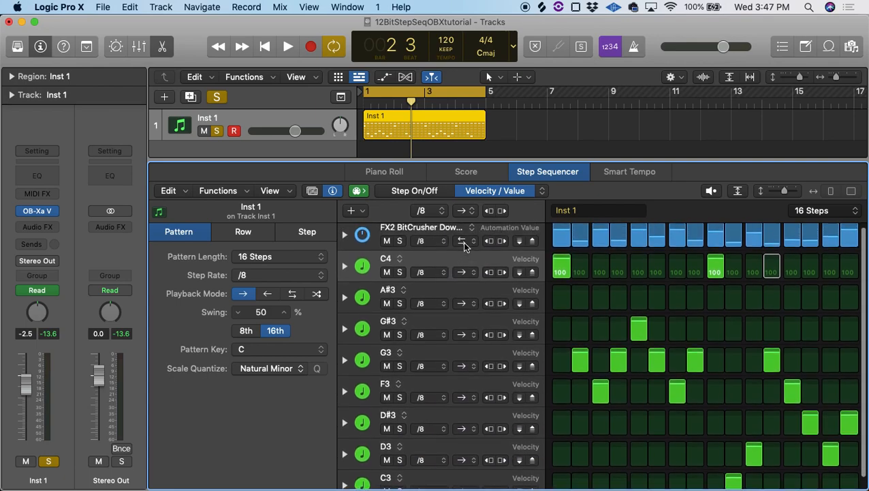
left_click(466, 276)
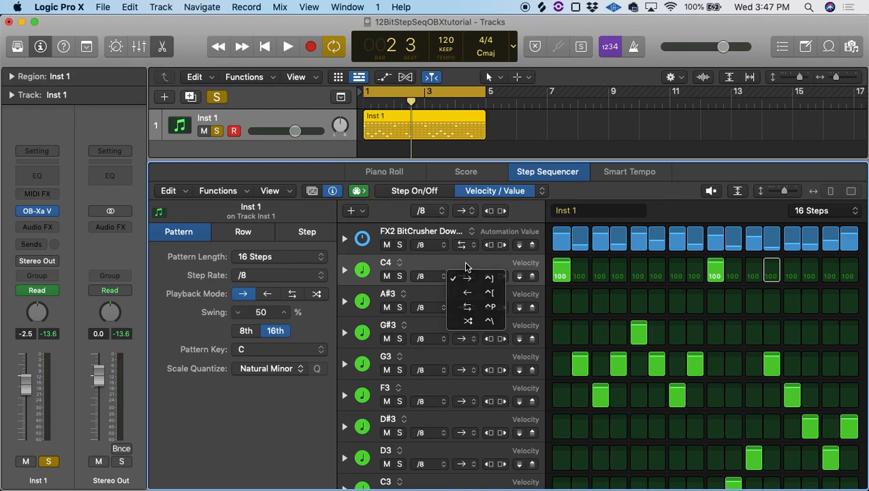
left_click(466, 278)
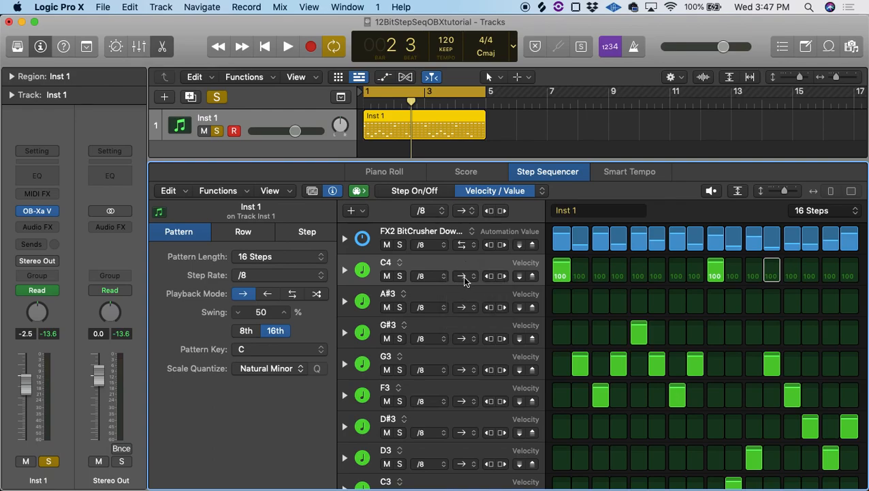
scroll(462, 368, "down", 1)
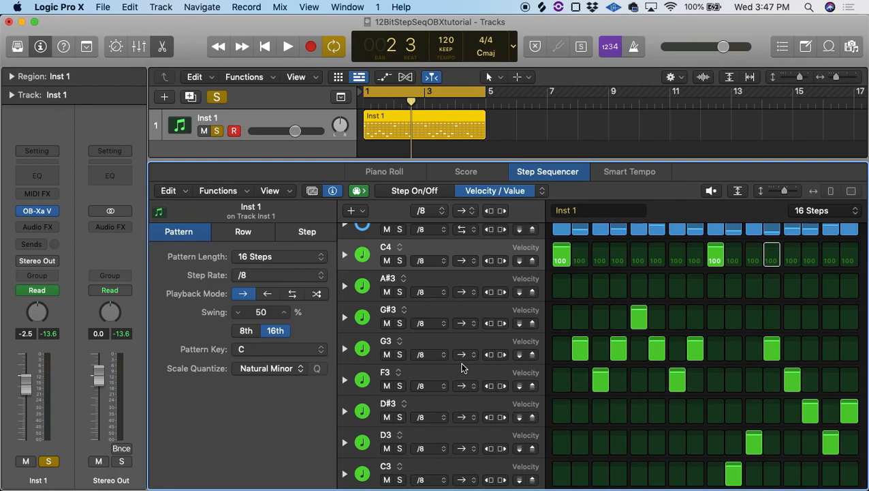
scroll(456, 348, "up", 1)
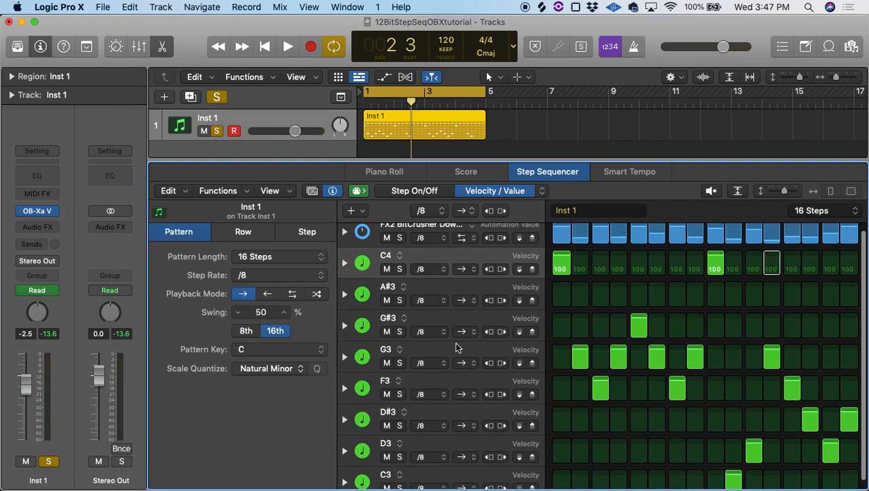
Check the step rate options for the C4 row, leaving the rate at /8
left_click(422, 268)
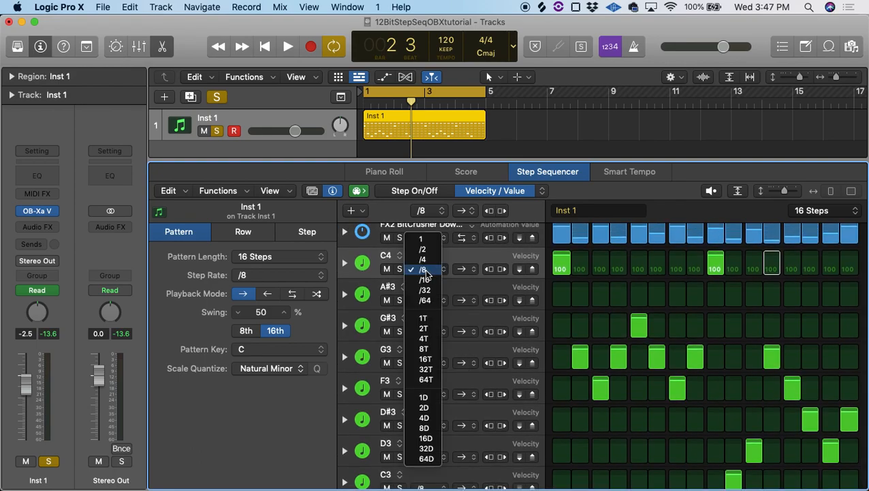
left_click(452, 258)
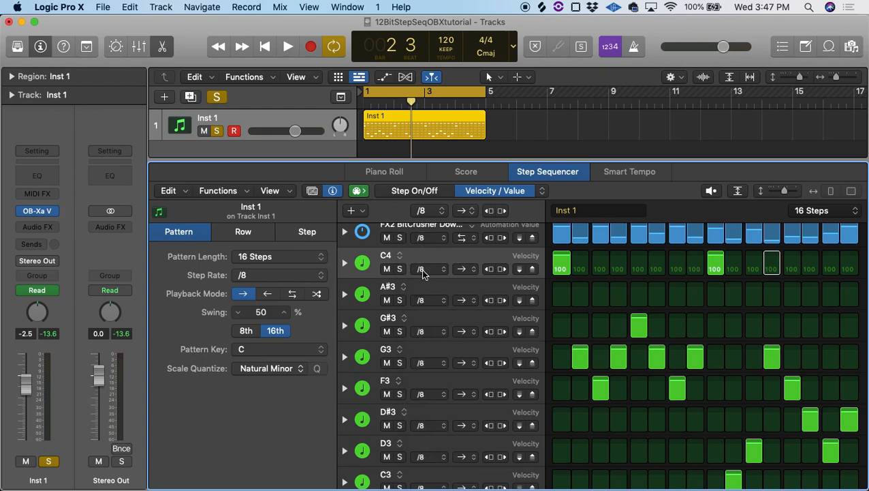
left_click(424, 270)
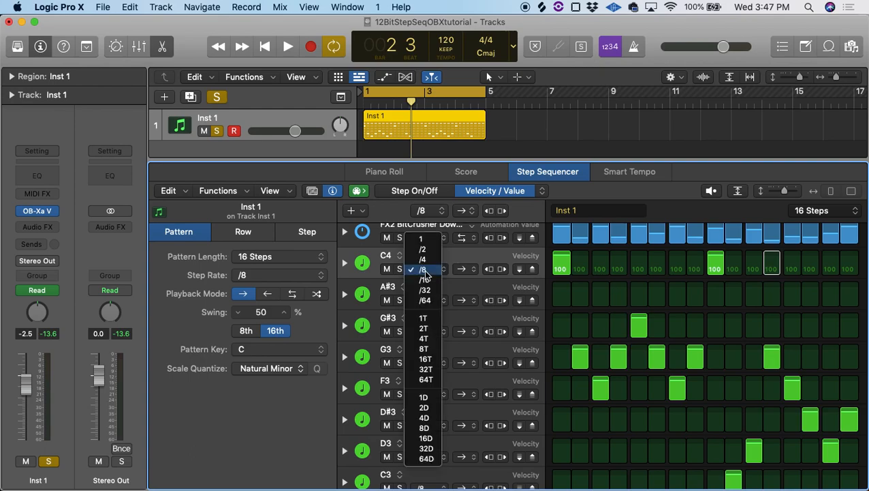
left_click(451, 256)
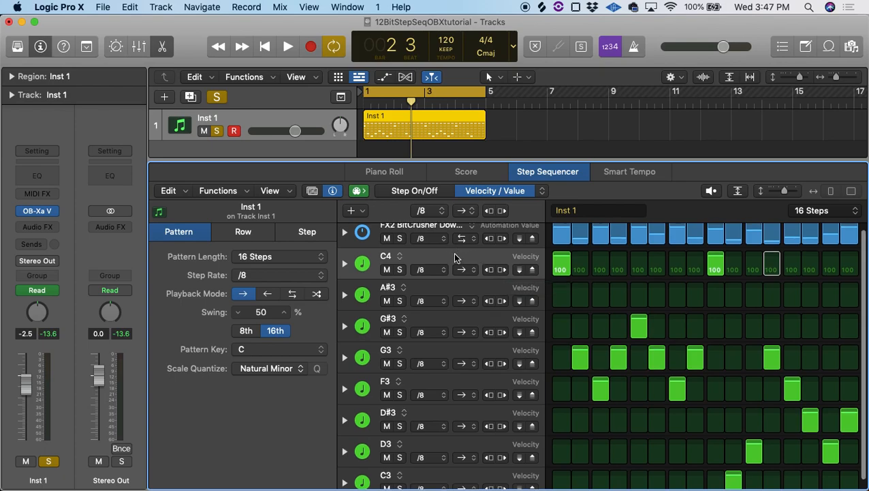
Browse the automation types for new rows, including MIDI Control 0-63 and OB-Xa V, and check the BitCrusher Downsample row's assignment choices
scroll(455, 257, "up", 1)
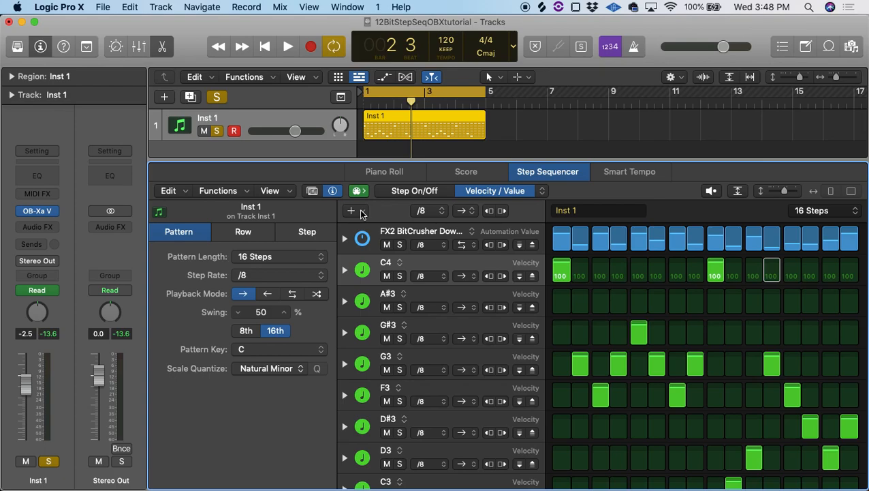
left_click(362, 214)
mouse_move(385, 227)
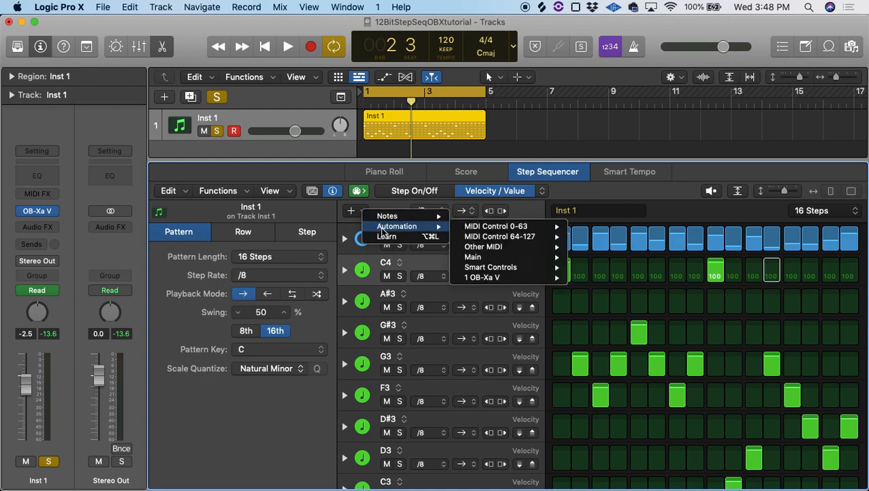
mouse_move(513, 231)
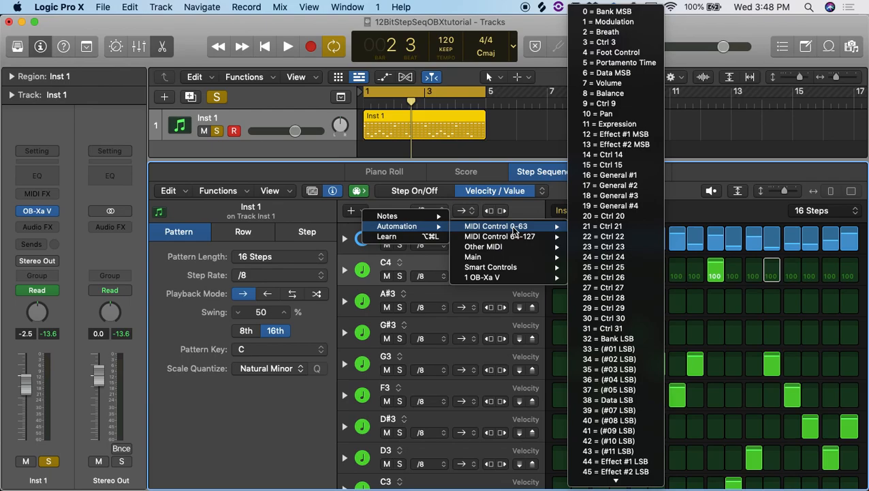
mouse_move(504, 278)
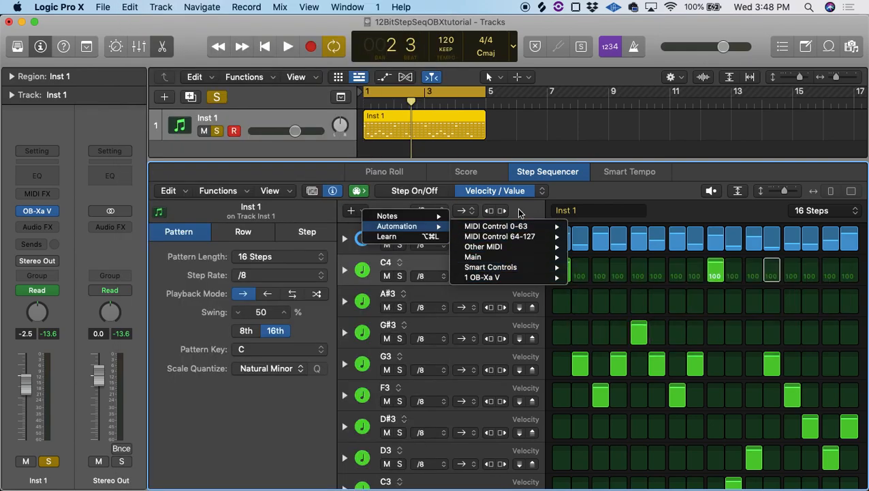
left_click(527, 214)
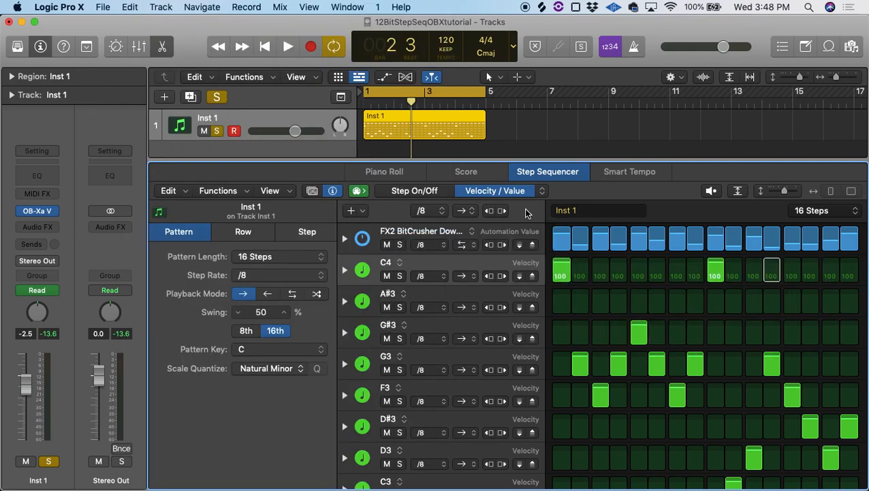
left_click(411, 233)
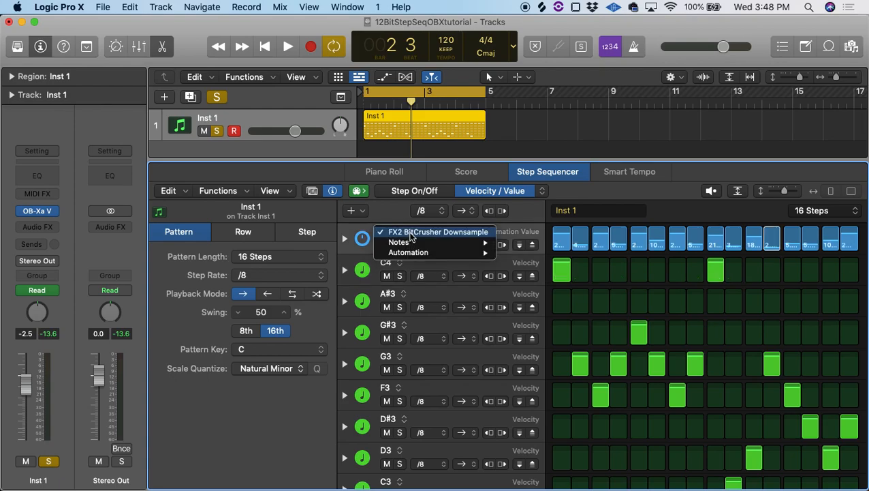
left_click(388, 211)
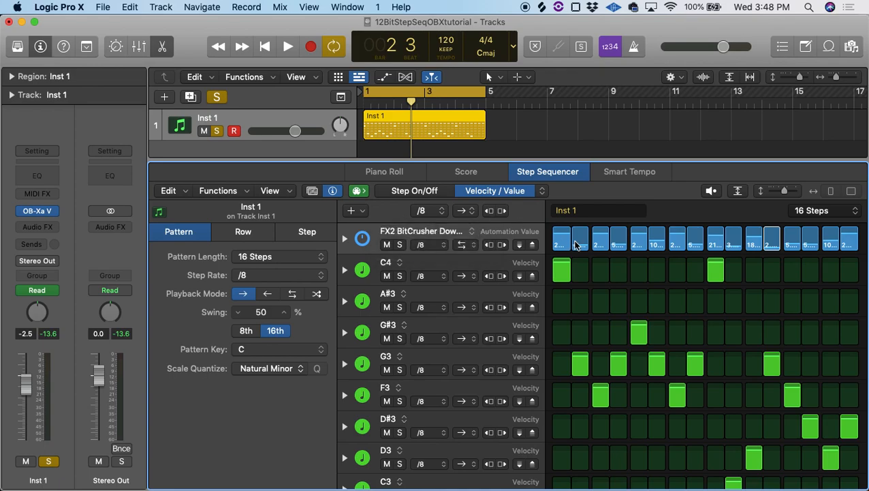
Show Step On/Off editing and toggle the second step of the C4 and BitCrusher rows, restoring each one
left_click(423, 191)
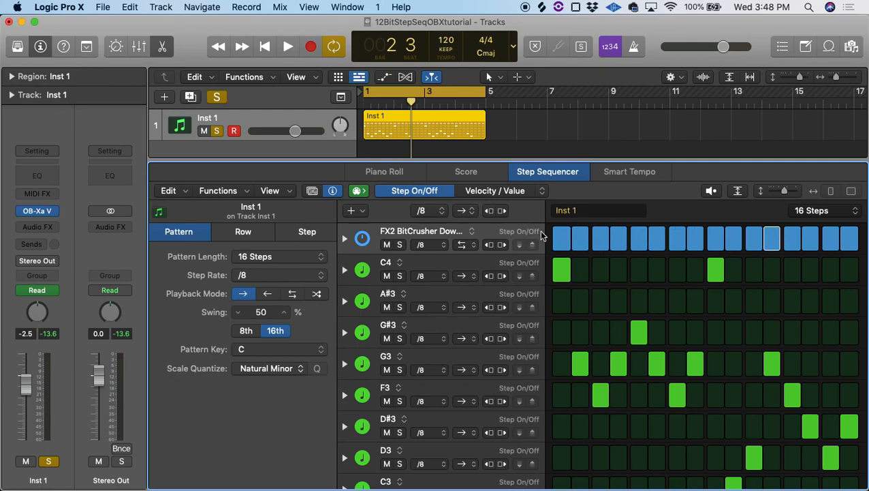
left_click(581, 273)
left_click(581, 273)
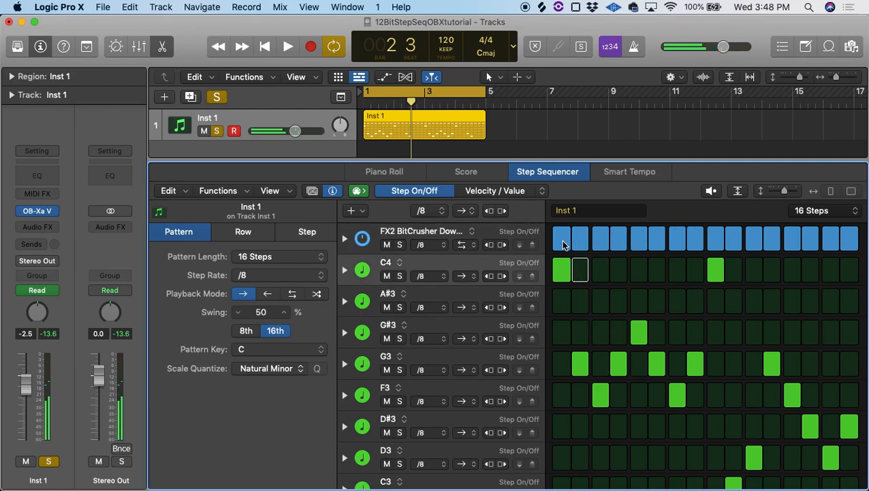
left_click(579, 239)
left_click(579, 239)
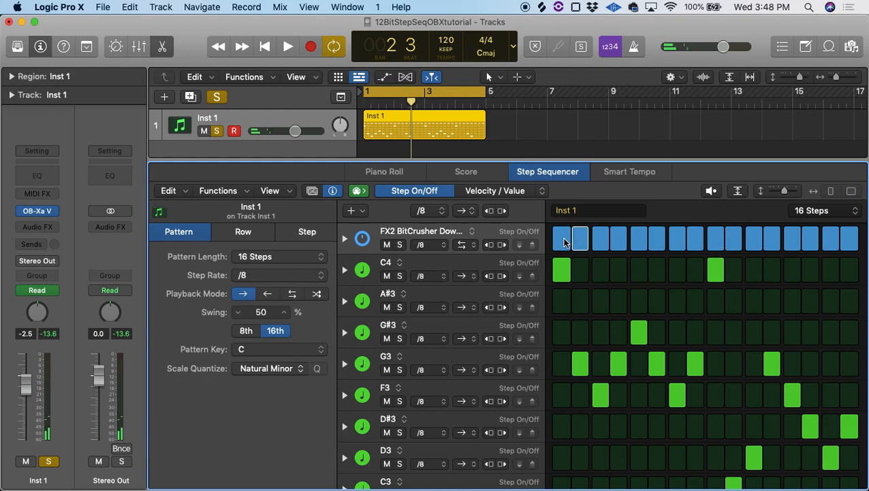
Switch the grid to Velocity / Value editing and adjust the first two steps' values in the BitCrusher Downsample row
left_click(497, 190)
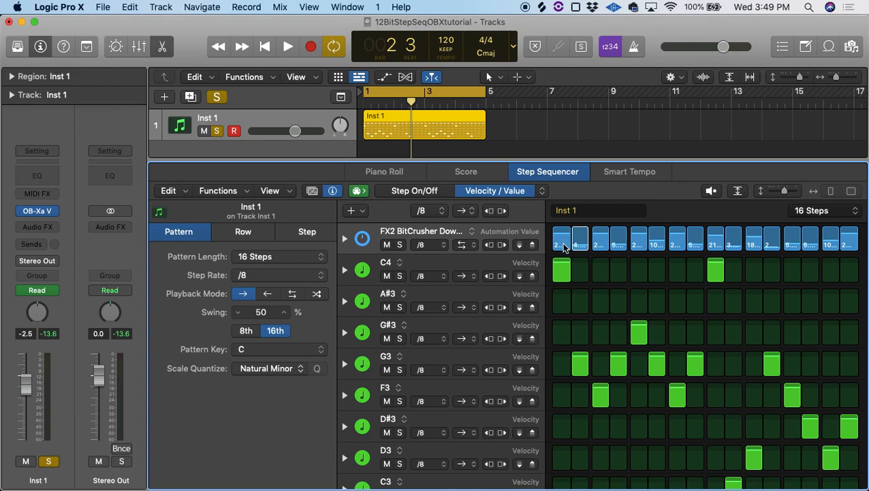
left_click_drag(561, 240, 567, 242)
left_click_drag(583, 240, 583, 237)
Return the grid to Step On/Off editing, and turn the BitCrusher row's second step off and back on
left_click(430, 193)
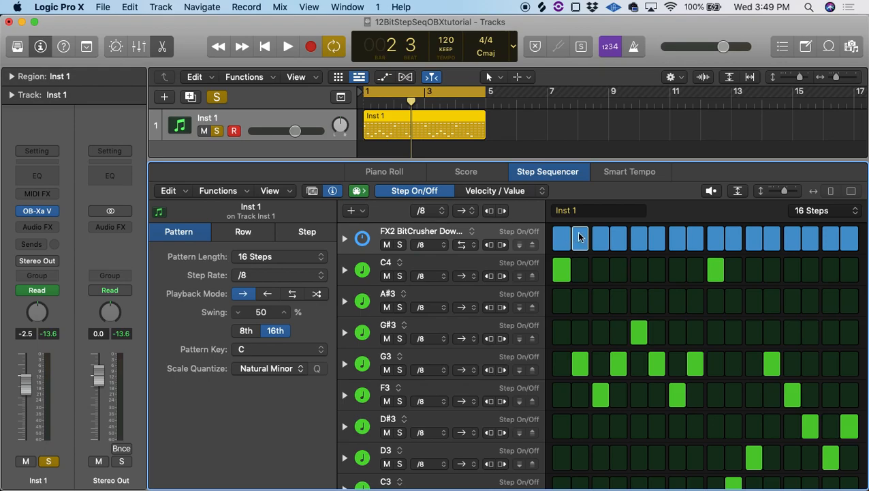
left_click(578, 239)
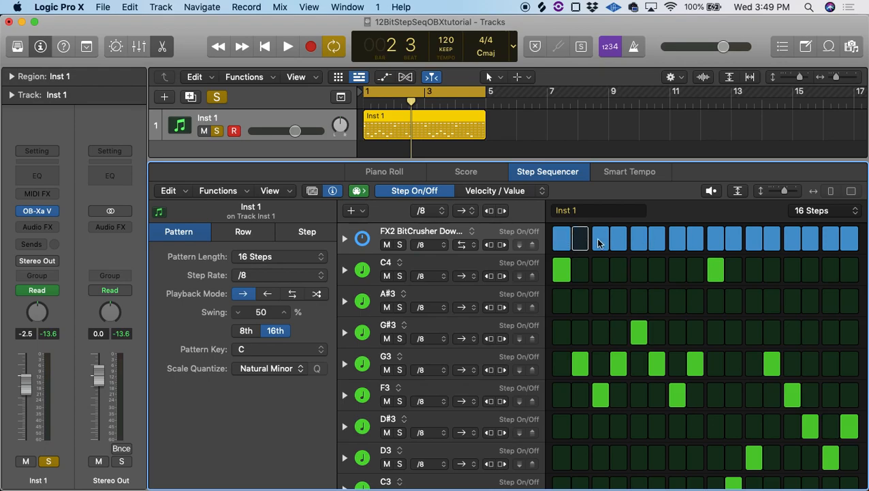
left_click(579, 238)
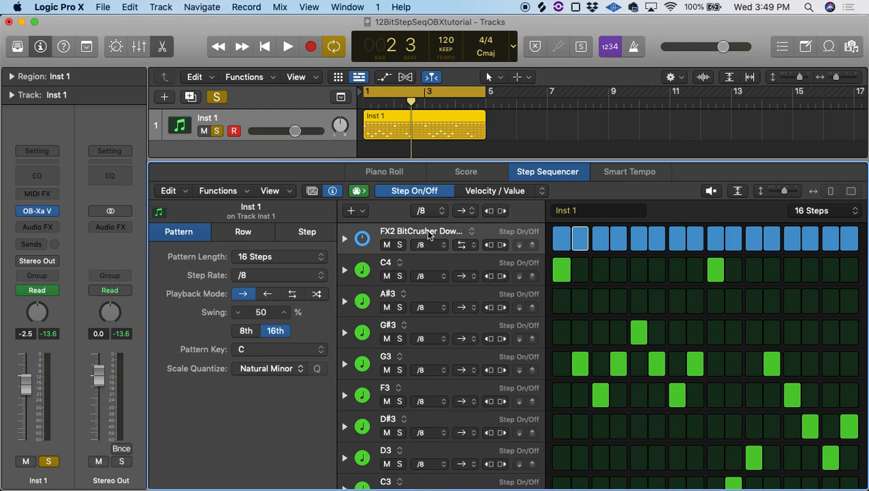
Look over the pattern's note rows down to C3 and play the pattern
scroll(443, 320, "down", 1)
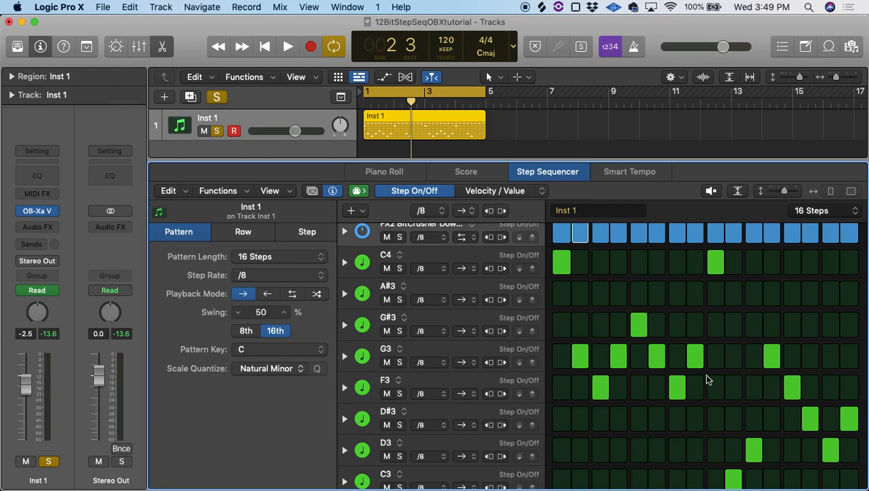
scroll(679, 355, "down", 1)
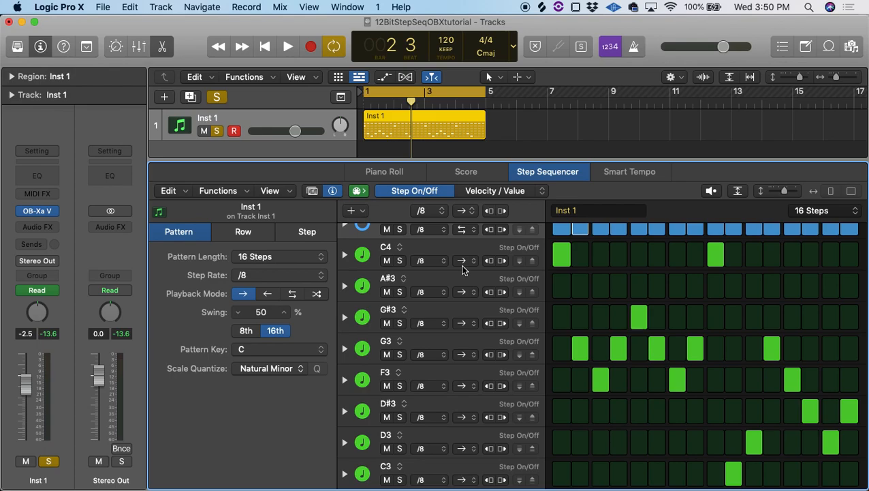
key("space")
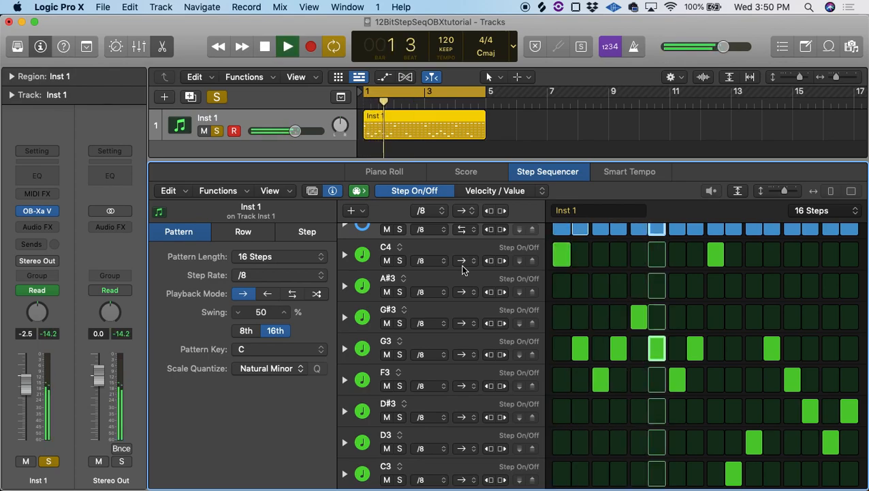